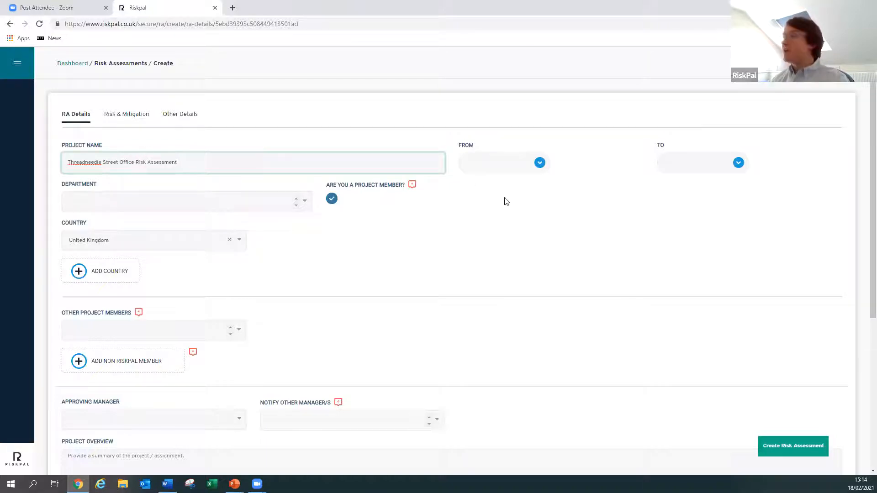
- Set both the From and To dates of the risk assessment to 10/06/2021
left_click(540, 163)
left_click(536, 193)
left_click(536, 194)
left_click(536, 193)
left_click(535, 194)
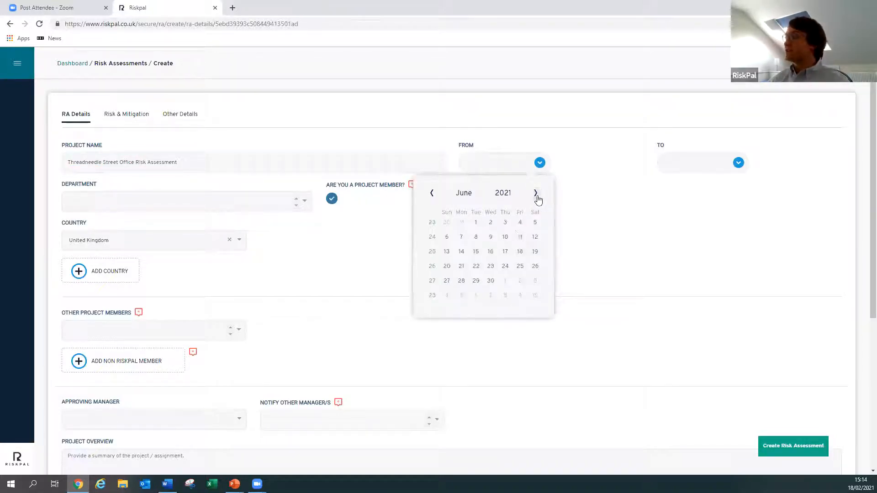
left_click(504, 237)
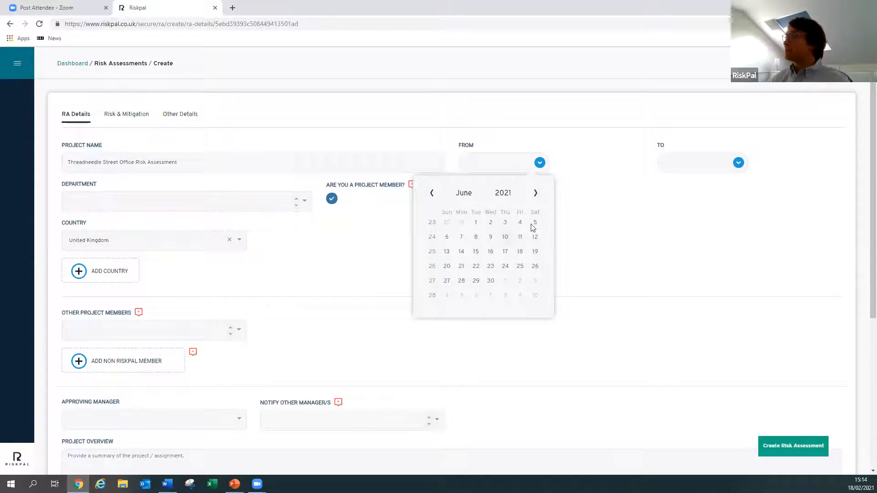
left_click(738, 163)
left_click(705, 237)
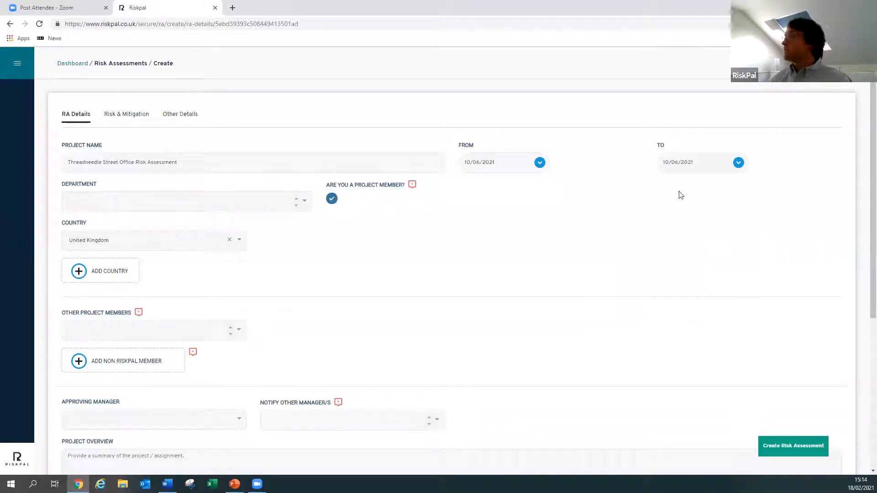
- Set the department to Facilities and select the second listed person as the approving manager
left_click(159, 205)
left_click(164, 255)
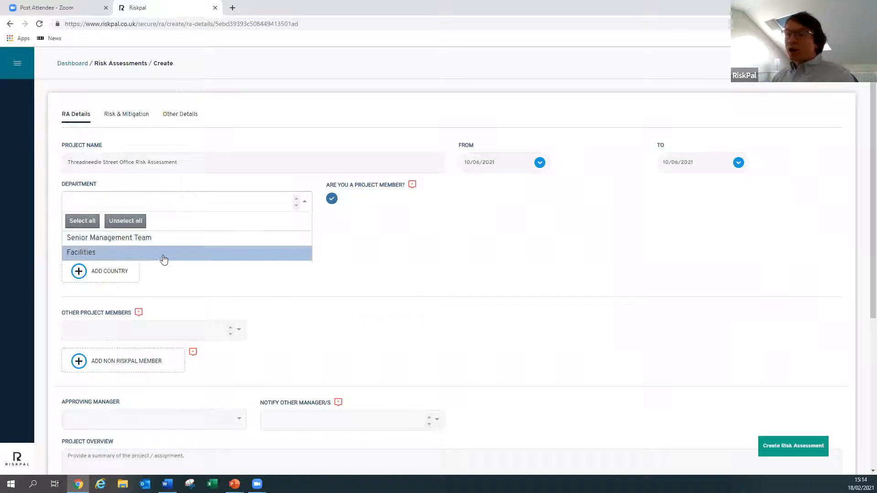
left_click(361, 276)
scroll(363, 274, "down", 2)
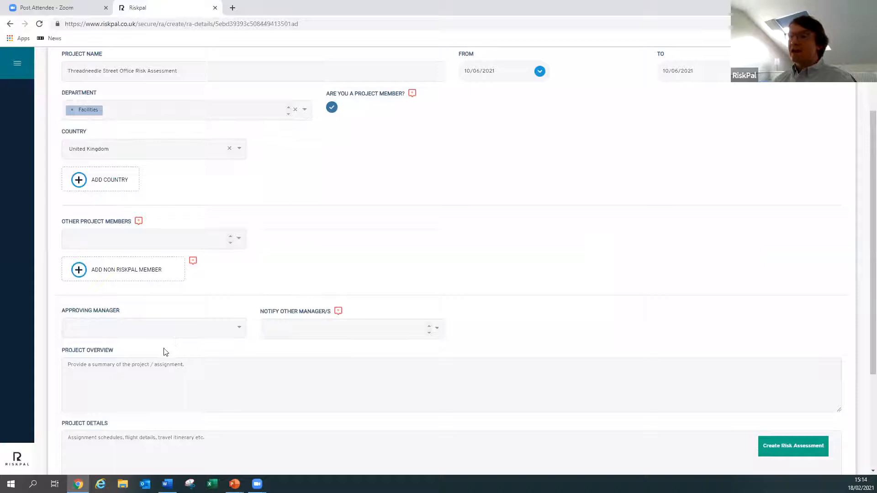
left_click(175, 330)
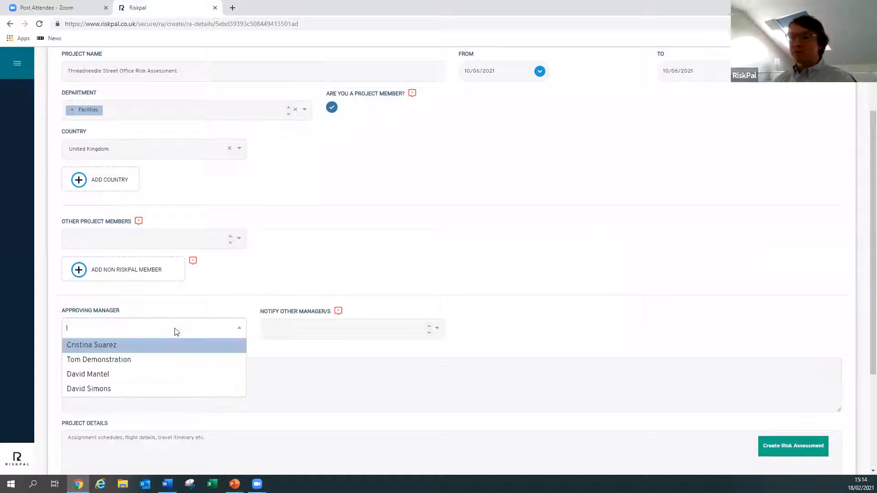
left_click(169, 365)
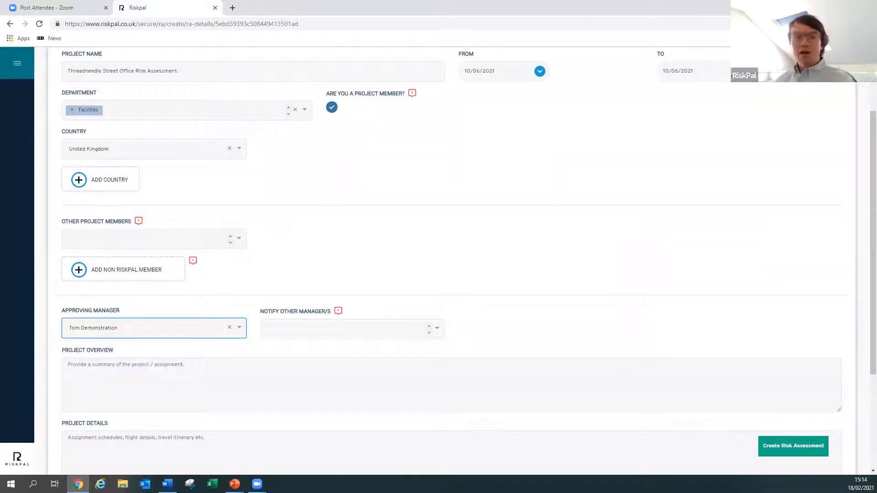
- Copy the return-to-work summary for the Threadneedle Street office from Word into the Project Overview
key("alt+Tab")
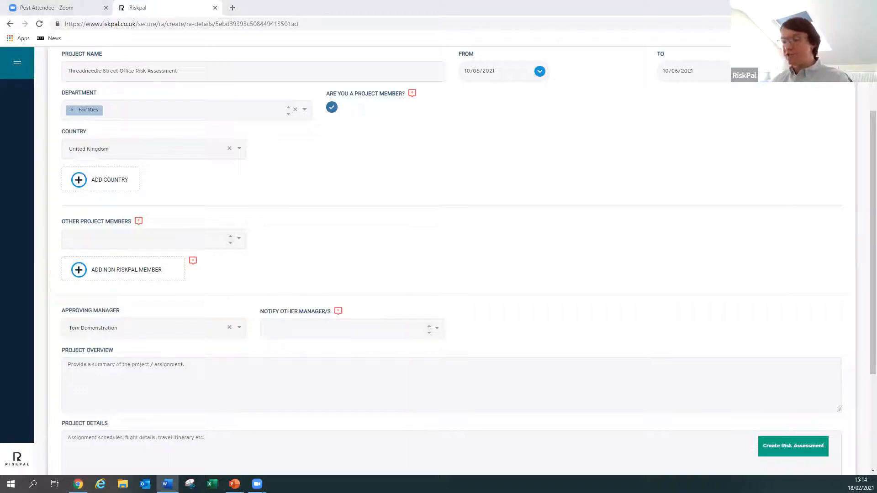
left_click(110, 386)
type("Return to work Threadneedle Street Office Risk Assessment. Current Schedule: June 01 2021 (to be revised and updated fortnightly) This is to be shared with the workforce one month ahead of scheduled reopening and published via corporate Intranet as part of planned Welcome Back Guidance Programme. This risk assessment has been conducted in cooperation with Building Owner and Facilities Management company, London Estates.")
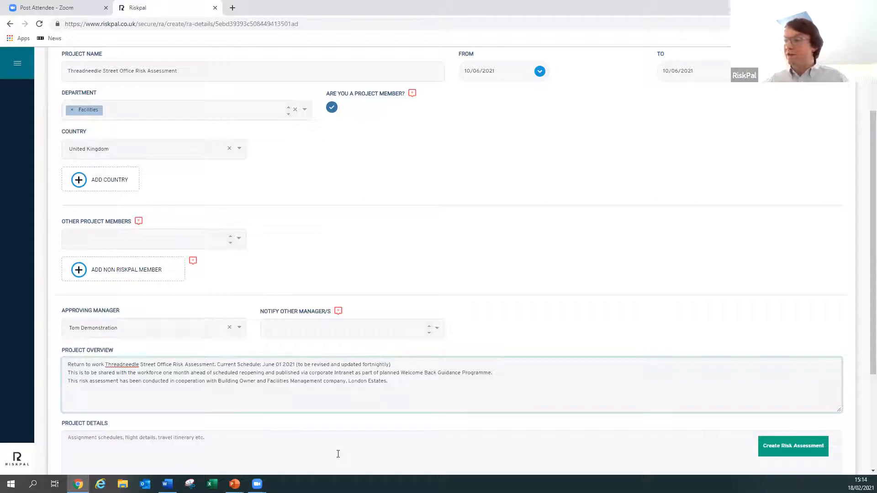
- Copy the text on the Covid-19 safety focus and monthly revisions from Word into the Project Details
scroll(180, 343, "down", 2)
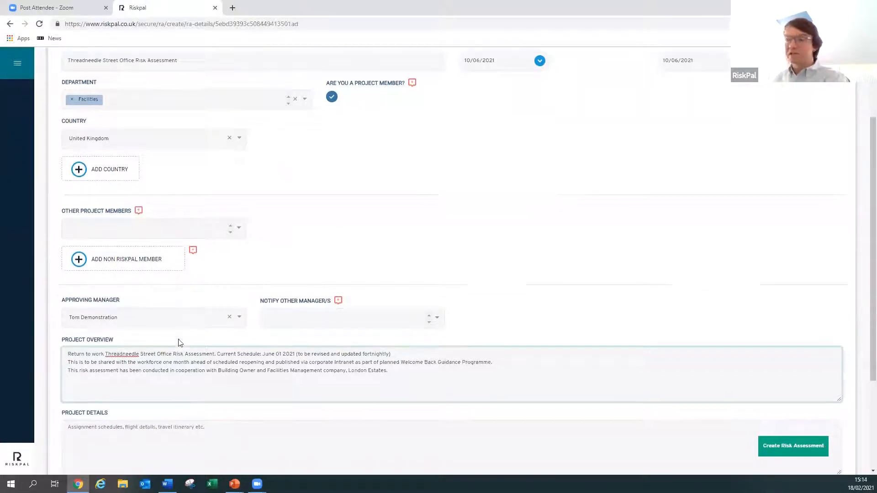
key("alt+Tab")
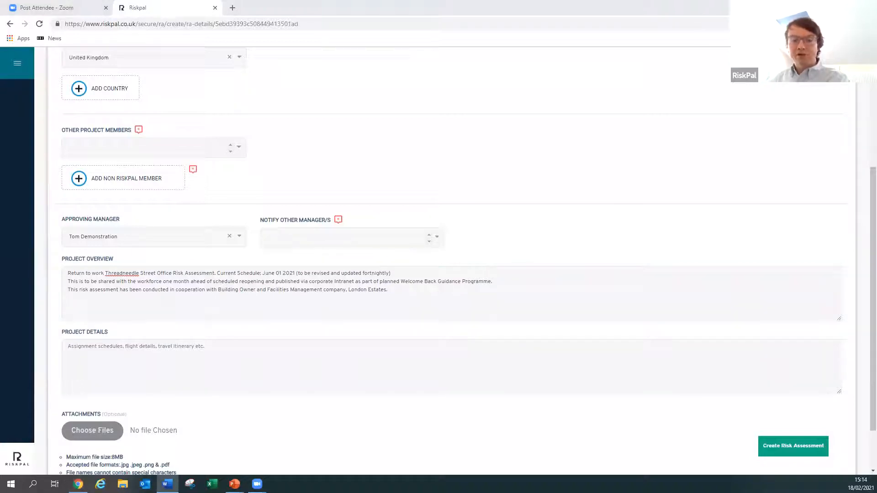
left_click(113, 369)
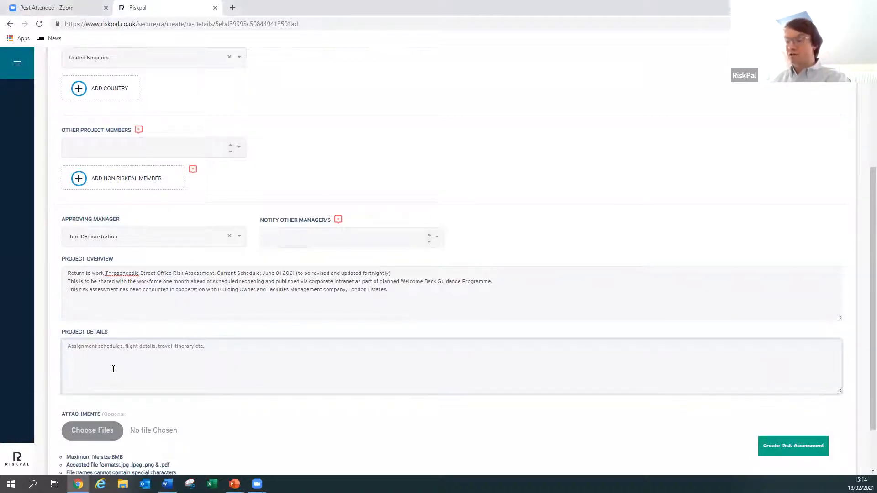
type("This risk assessment focuses entirely on the  Covid-19 relevant safety measure and protocols that will be in place at the Threadneedle St office for the reopening plan. At a minimum, this risk assessment will be revised monthly from the opening date and updated versions published and communicated with the workforce.")
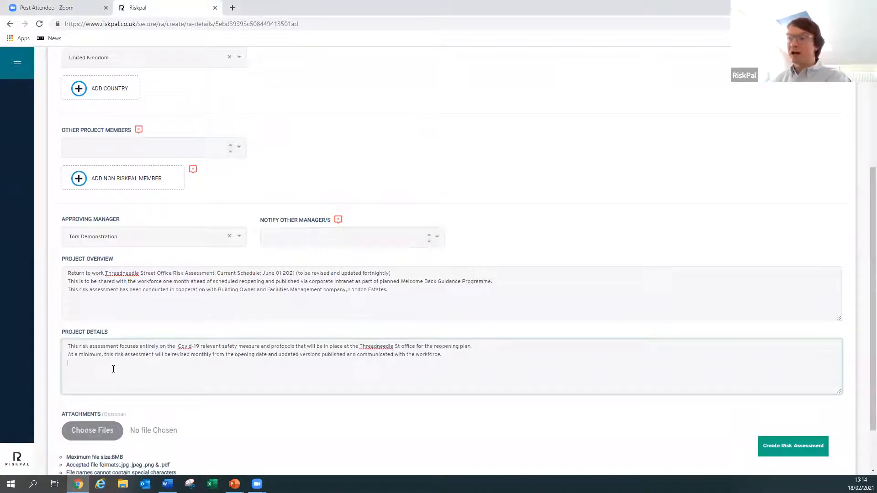
- Attach Covid19_Trauma_and_Anxiety.pdf from the Desktop and create the risk assessment
scroll(302, 332, "down", 1)
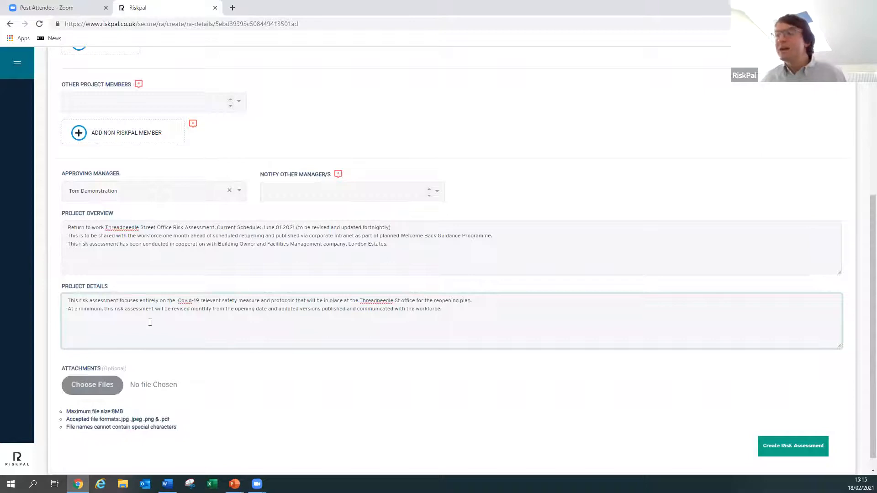
left_click(84, 388)
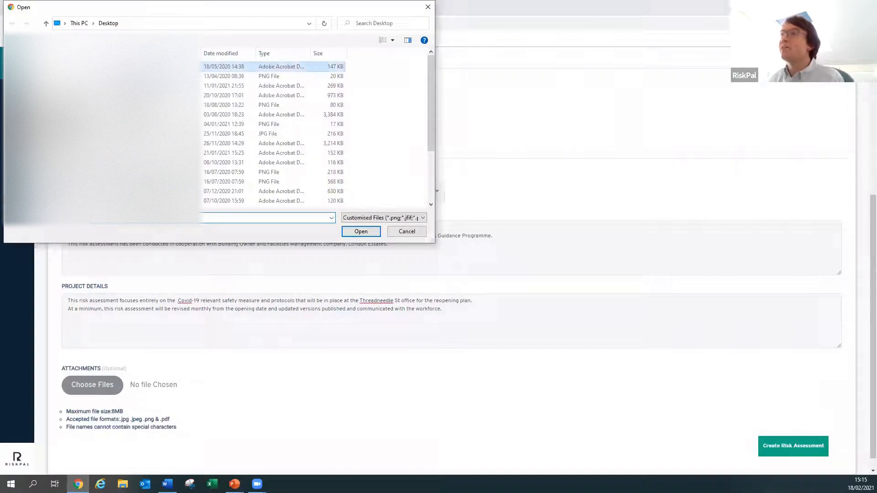
left_click(351, 232)
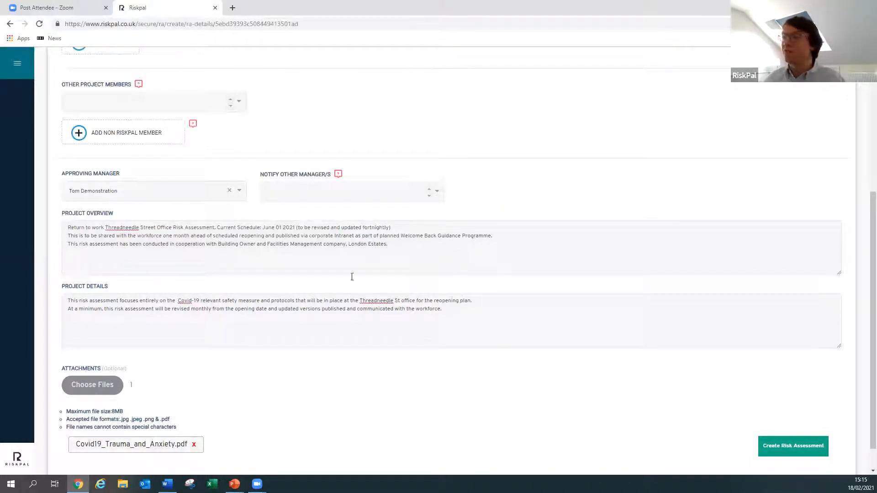
left_click(781, 447)
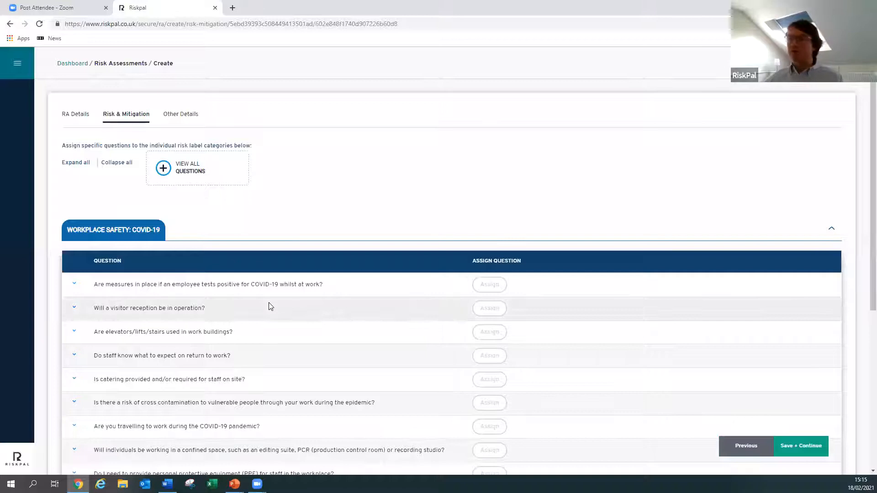
- Assign the elevators/lifts/stairs question with the mitigation measure "Maximum 2 people per lift permitted. Signage and Covid-19 supervisor support will review."
scroll(729, 165, "down", 1)
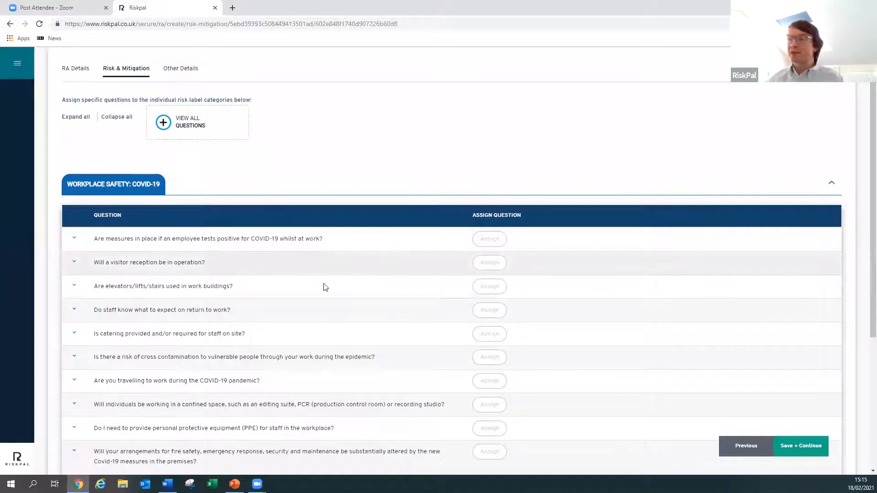
scroll(325, 288, "down", 1)
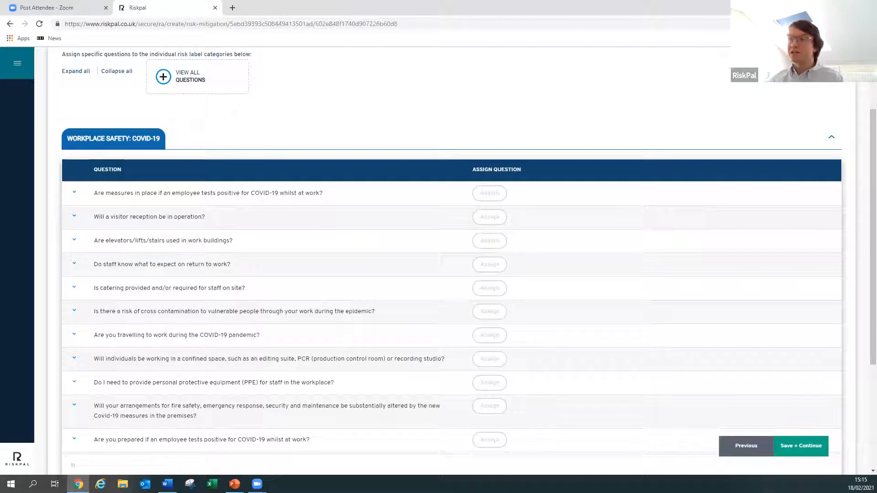
scroll(708, 186, "down", 1)
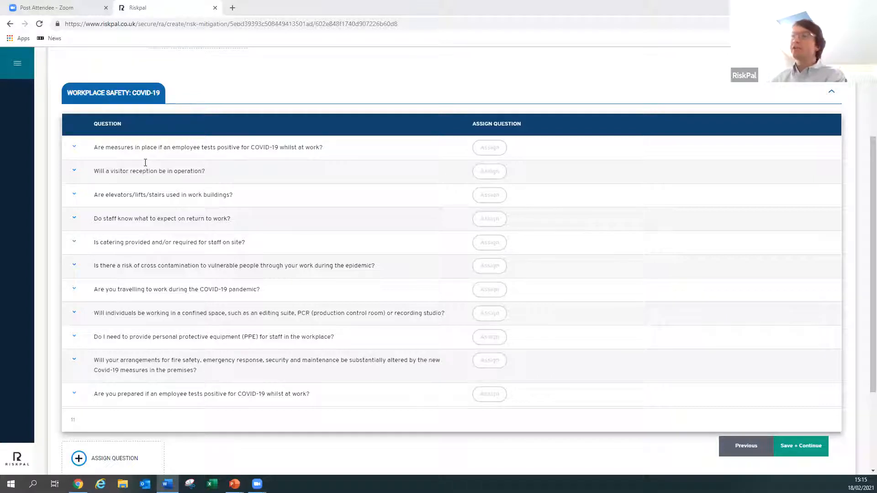
left_click(74, 197)
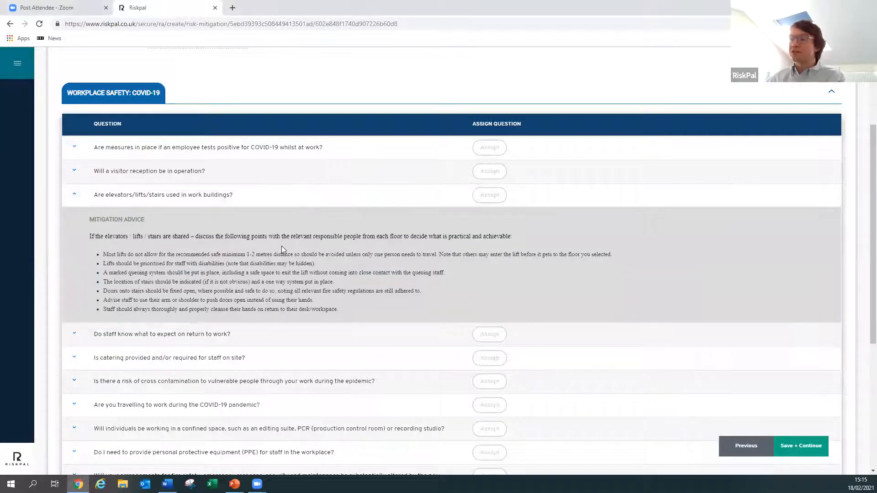
left_click(489, 196)
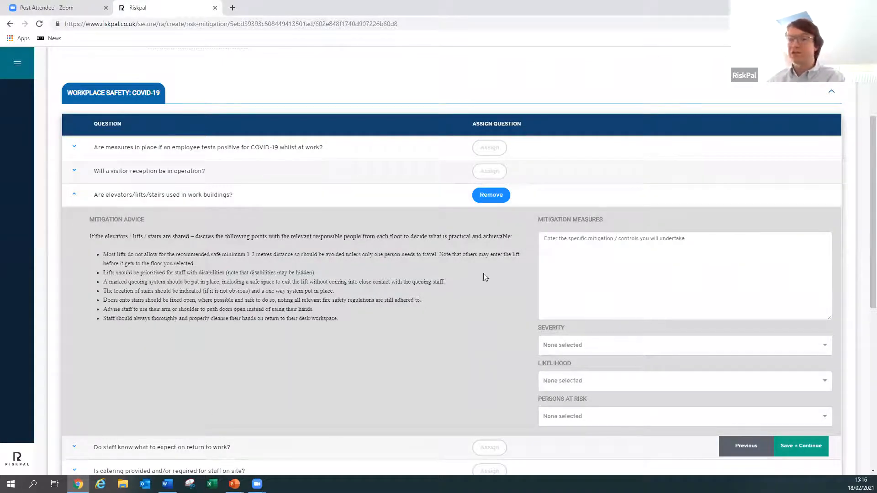
left_click(556, 257)
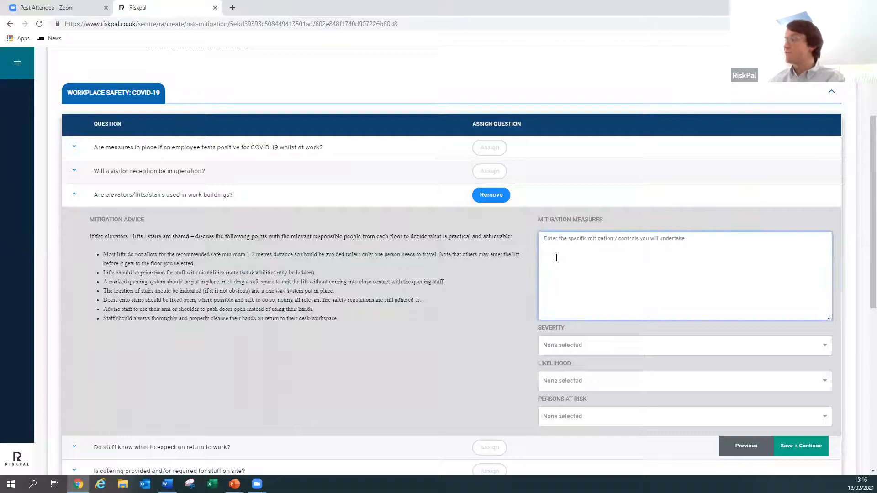
type("Maximum 2 people per lift permitted. Signage and Covid-19 supervisor support will review.")
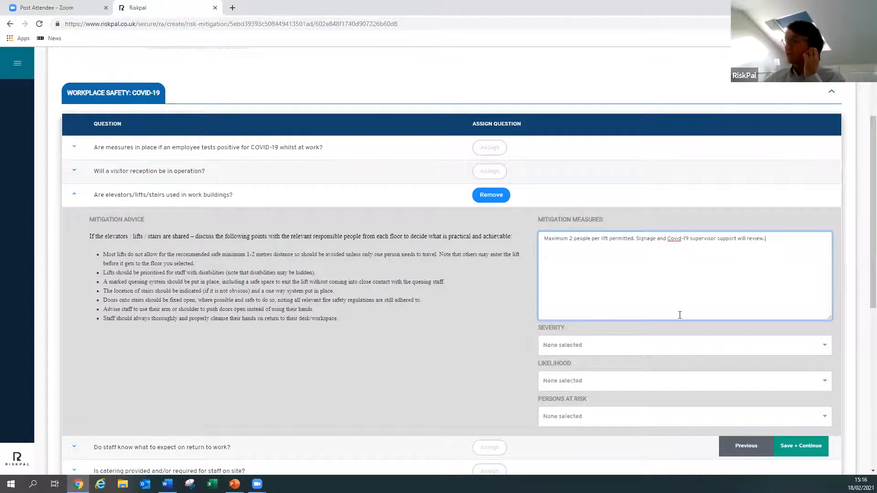
- Rate the elevators/lifts/stairs question as Minor severity and Unlikely likelihood, with Project Team Member as the persons at risk
left_click(625, 350)
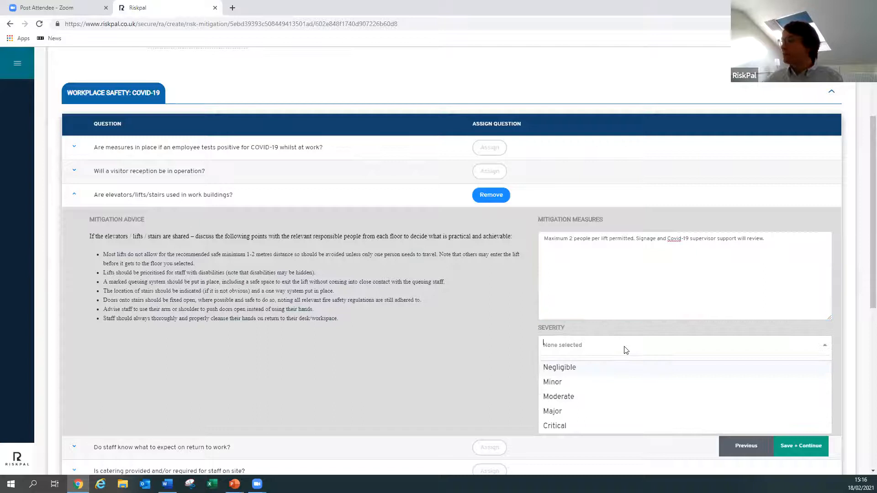
left_click(625, 385)
left_click(626, 387)
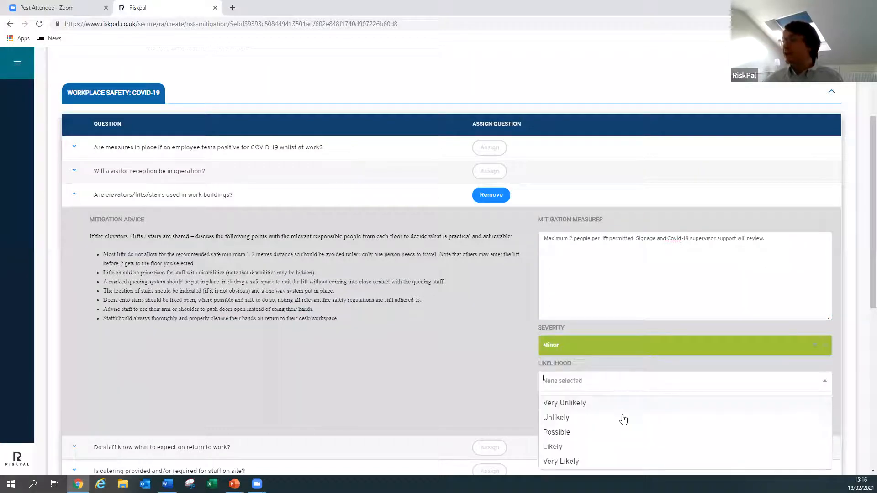
left_click(606, 417)
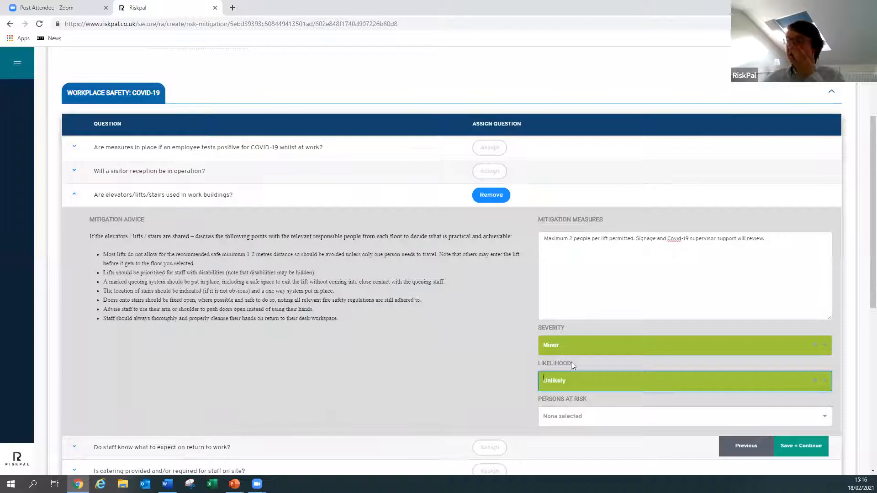
left_click(583, 421)
left_click(566, 439)
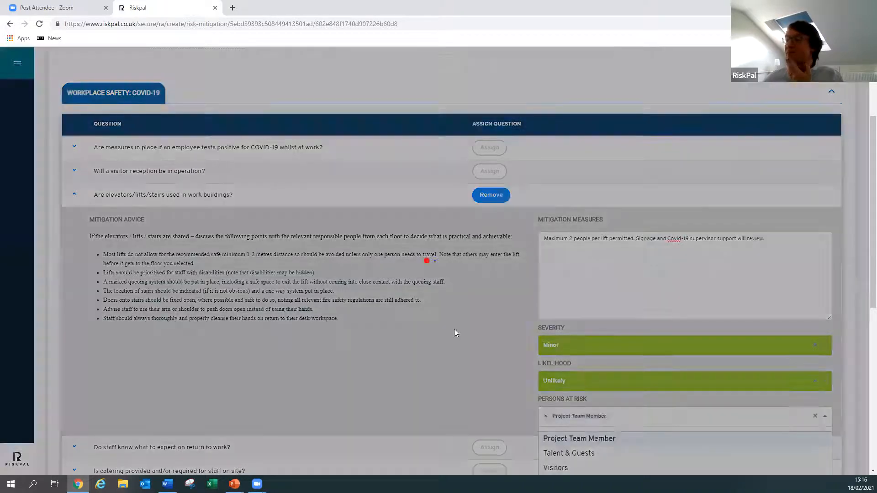
scroll(454, 322, "down", 1)
scroll(455, 324, "down", 1)
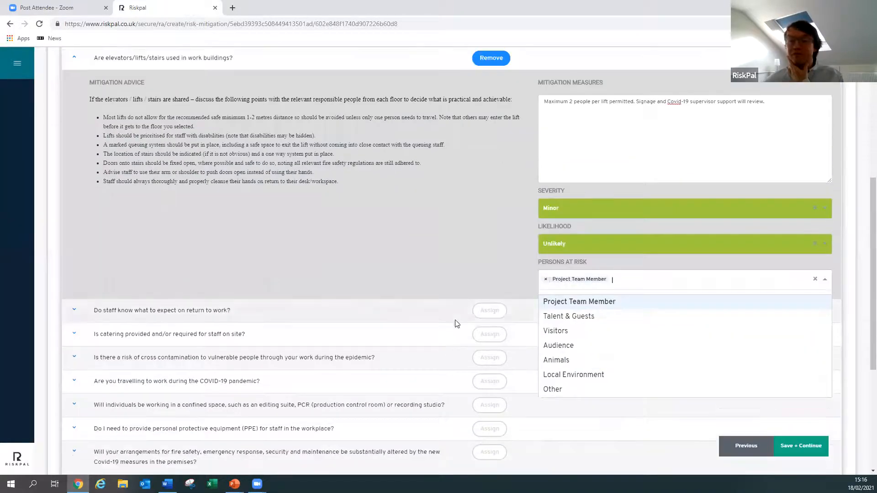
left_click(478, 262)
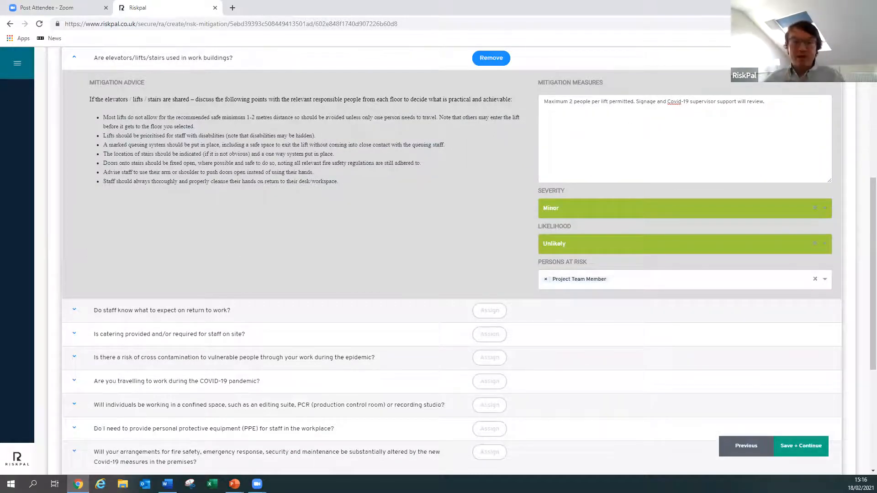
- Assign the question on staff knowing what to expect on return to work, with the Welcome Back Guidance Programme text from Word as mitigation measures
key("alt+Tab")
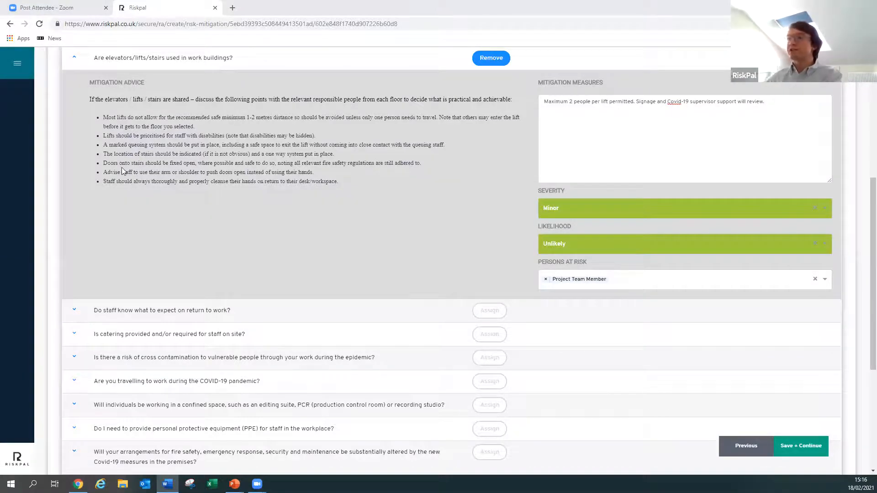
scroll(121, 167, "up", 4)
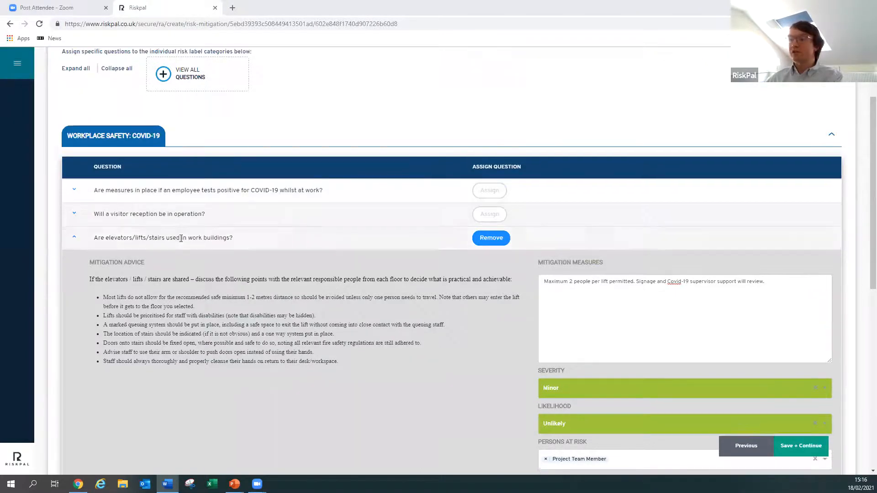
scroll(178, 240, "down", 5)
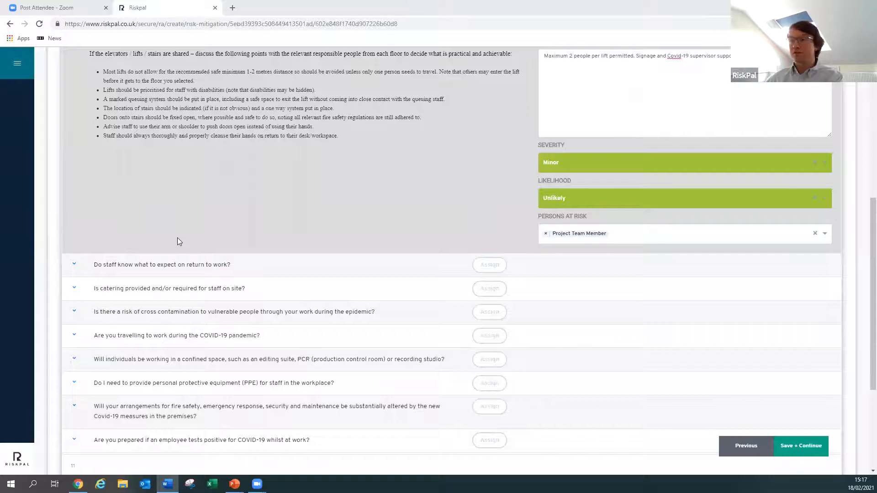
scroll(164, 310, "up", 1)
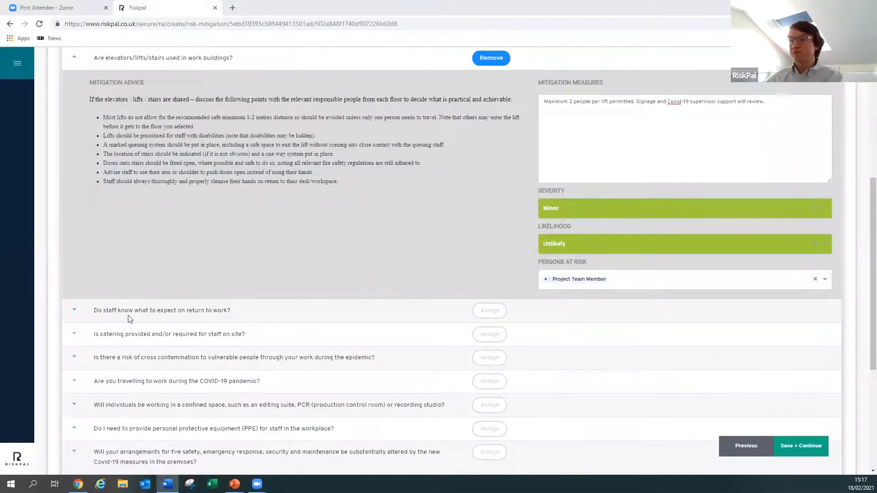
left_click(74, 311)
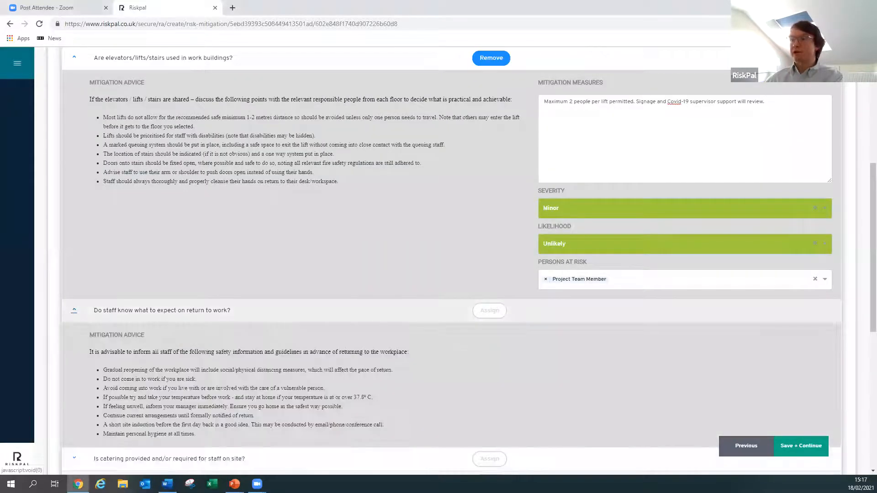
left_click(492, 314)
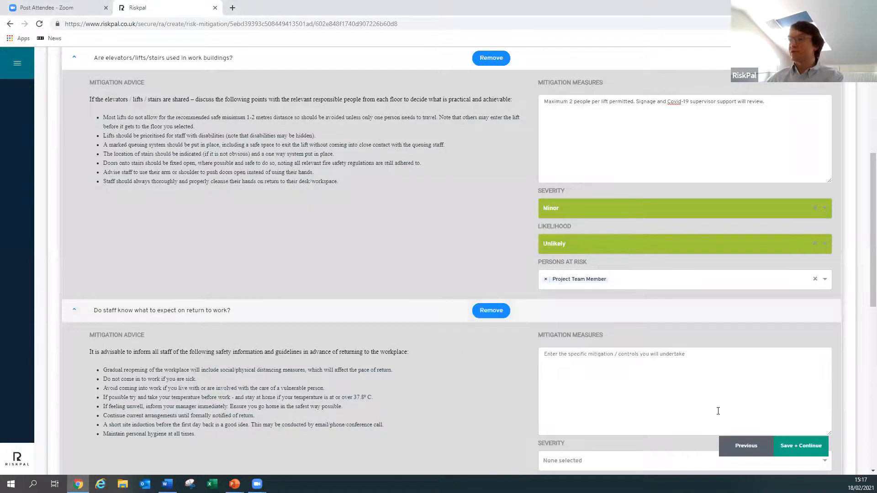
left_click(636, 377)
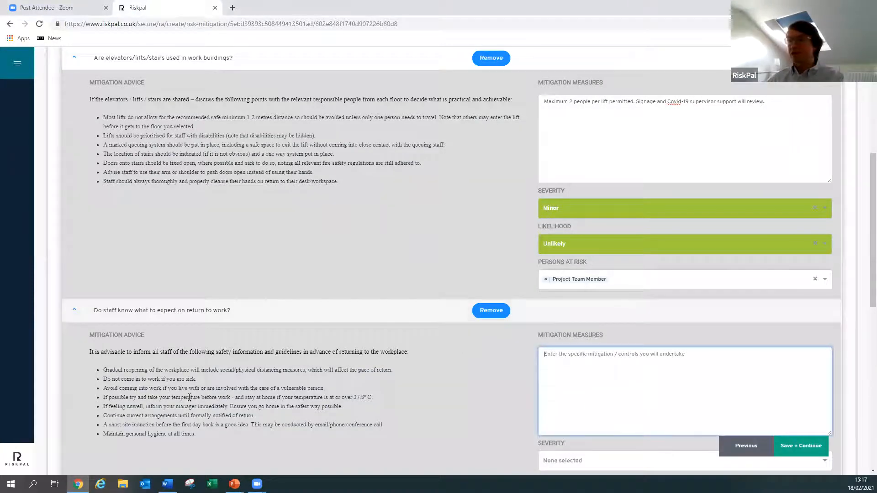
type("We have provided pre-return training via the Welcome Back Guidance Programme and will be ensuring Covid-19 supervisors are on site to implement and oversee mitigations in the first six weeks of opening. Any revisions to risk assessments and policies will be issued via the Intranet and communicated in corporate email distribution plan.")
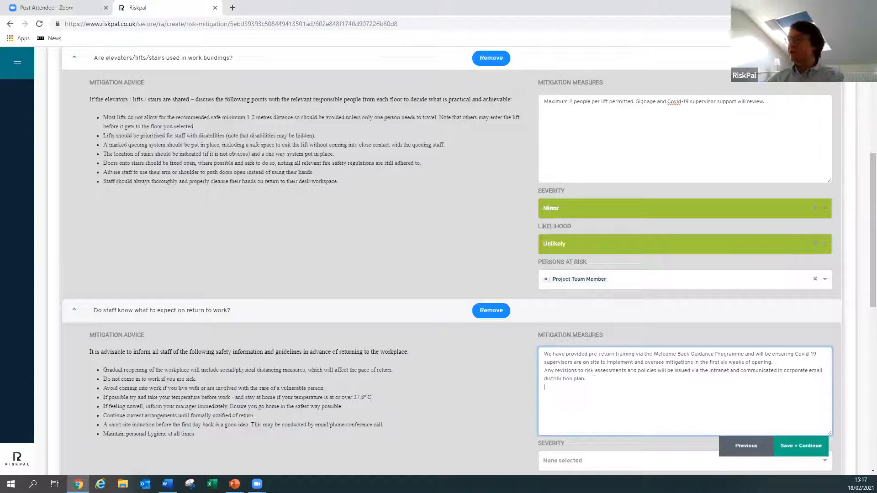
scroll(593, 377, "down", 1)
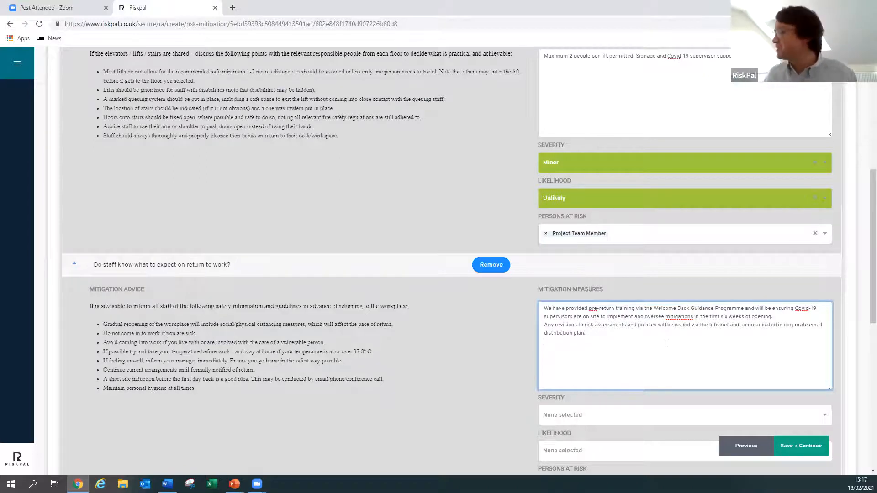
scroll(669, 338, "down", 1)
scroll(670, 338, "down", 2)
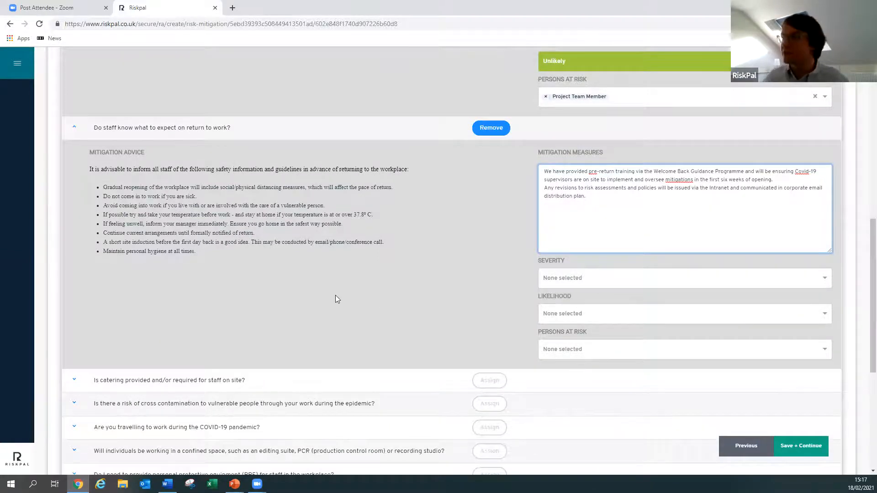
scroll(335, 294, "up", 5)
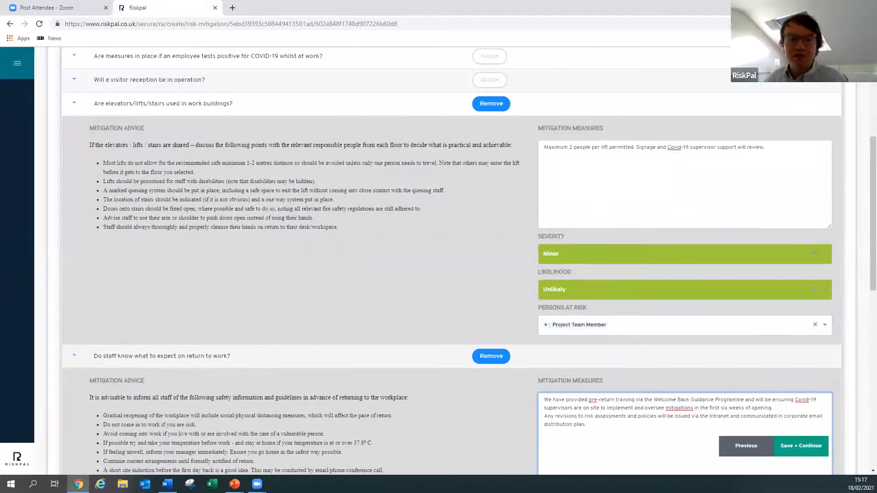
- Assign the question on measures if an employee tests positive, with the business continuity exercise text from Word as its mitigation measures
key("alt+Tab")
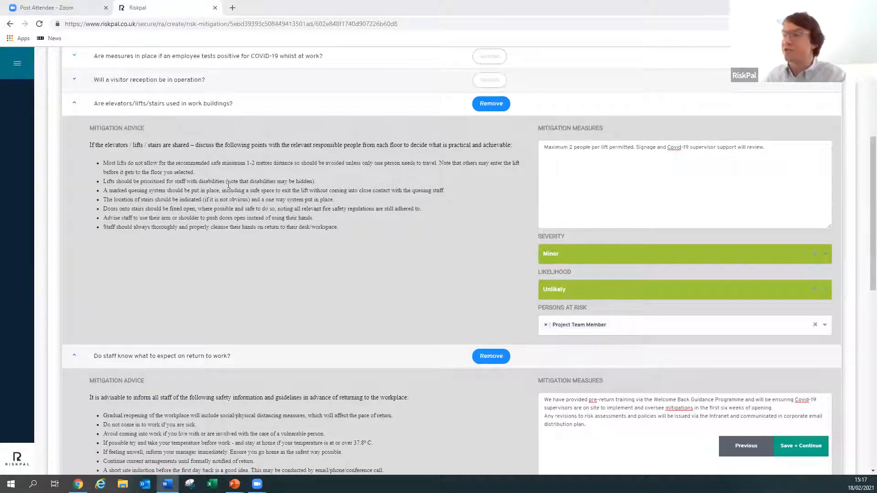
scroll(400, 208, "up", 4)
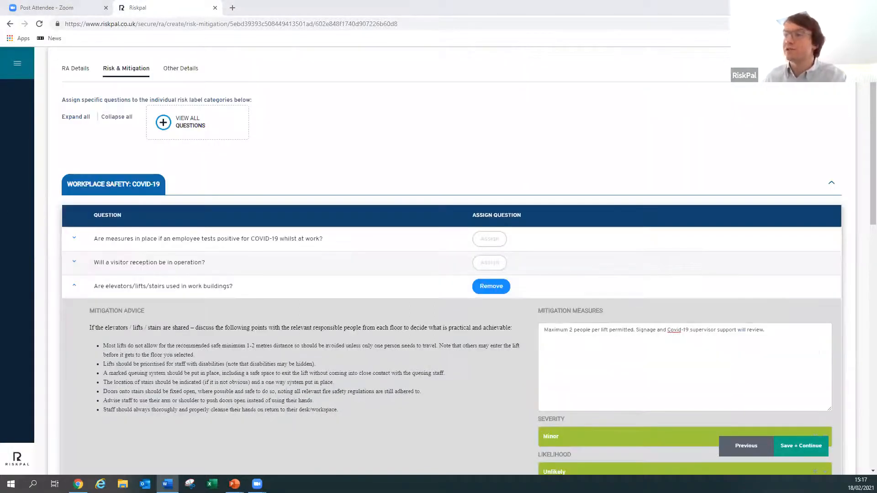
left_click(74, 239)
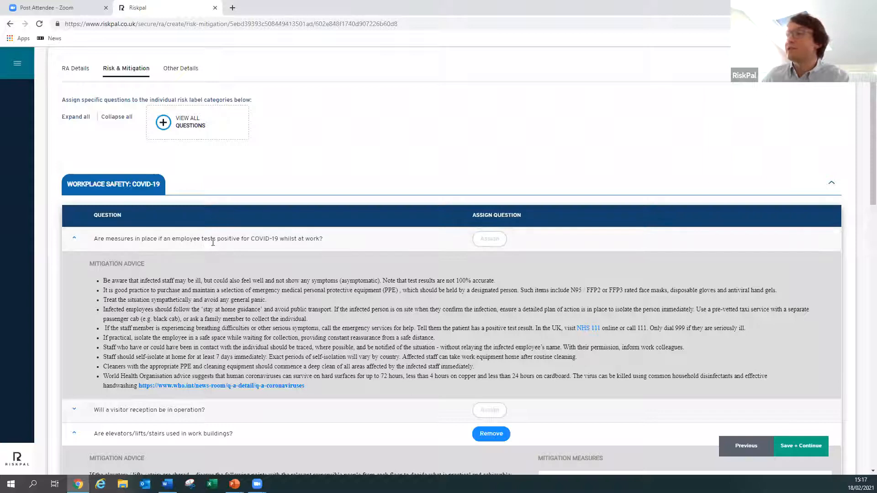
left_click(487, 240)
scroll(594, 255, "down", 1)
left_click(594, 254)
type("We are running our second business continuity exercise for such a scenario in May. This will cover: 1)\tCaring for with affect staff member and team members 2)\tCommunications with staff and affected third parties and building management 3)\tCleaning implementation and period of necessary office closure 4)\tNecessary business continuity measures. Representatives of the following teams will participate: Senior Management Team, Occupational Health, Facilities, Human Resources, HSE. One simulation exercise is planned within the first two weeks of opening the office.")
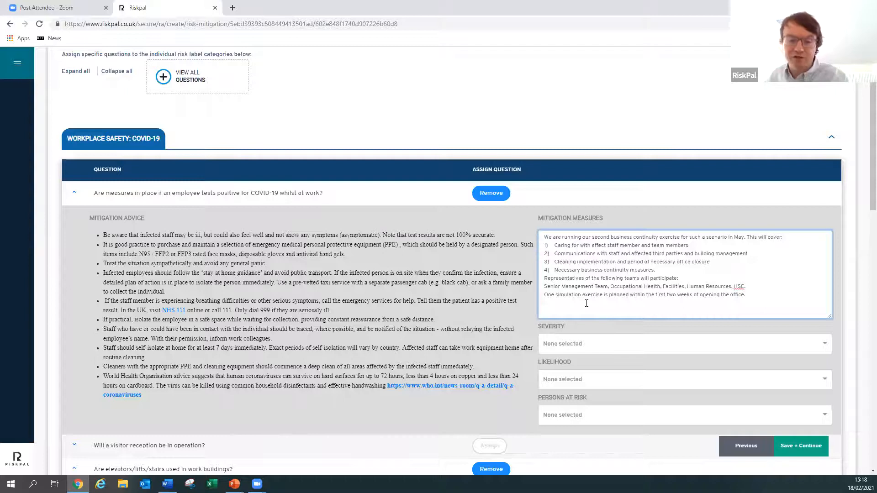
- Rate the question on measures if an employee tests positive as Major severity and Possible likelihood
left_click(586, 349)
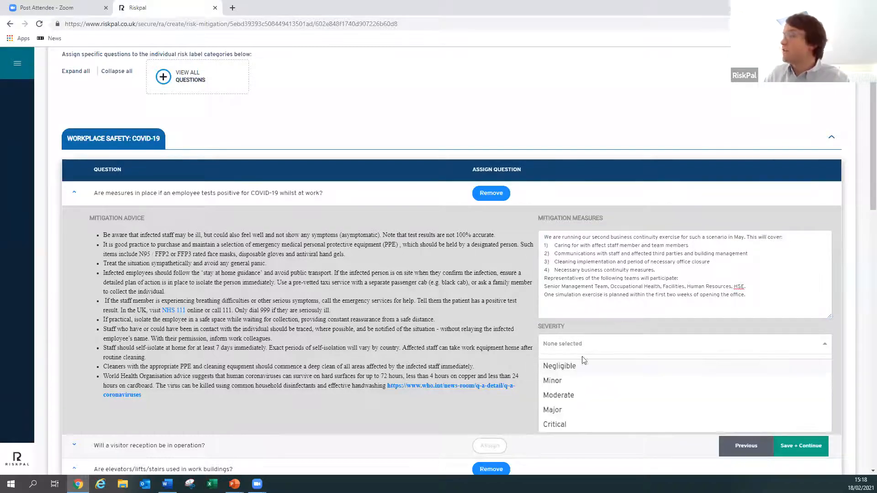
left_click(586, 411)
left_click(604, 381)
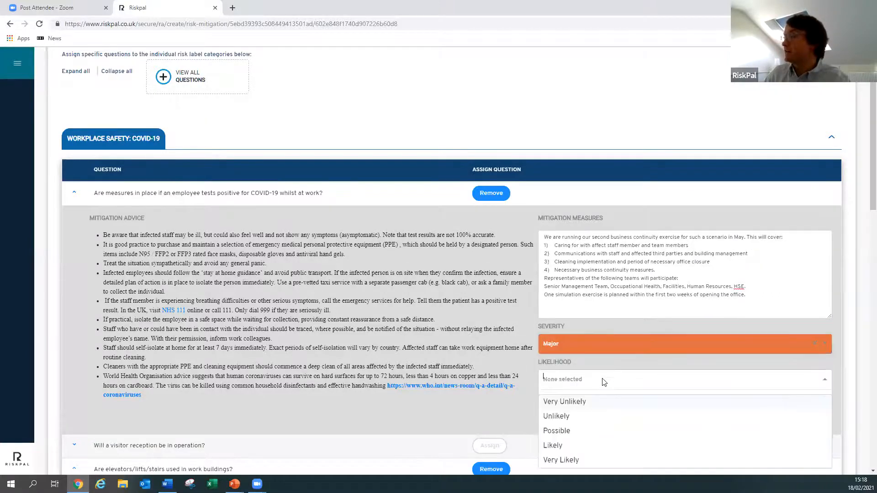
left_click(583, 429)
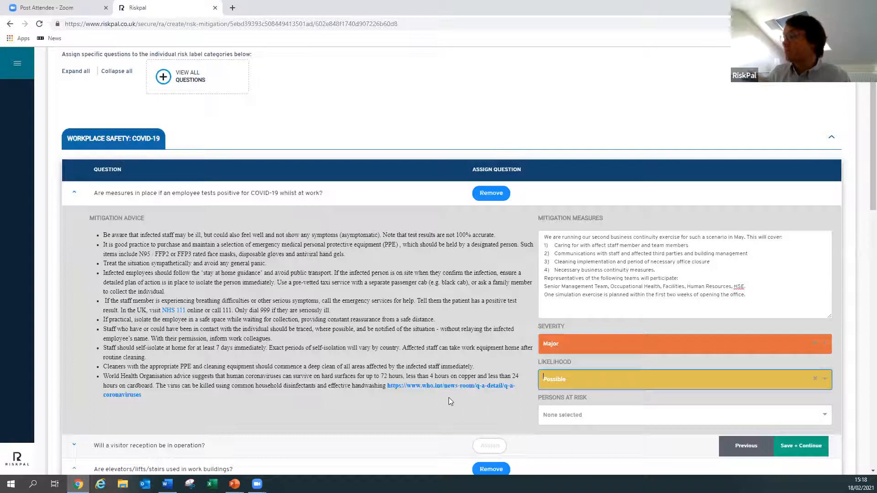
left_click(620, 343)
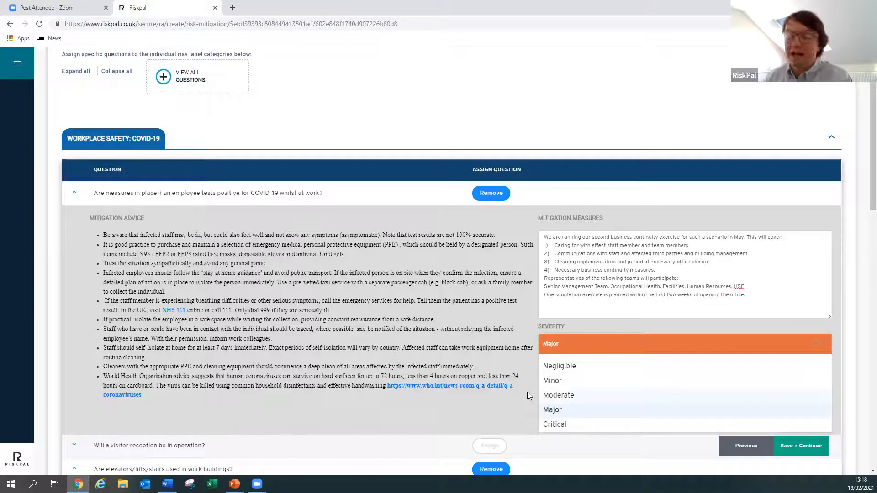
left_click(505, 409)
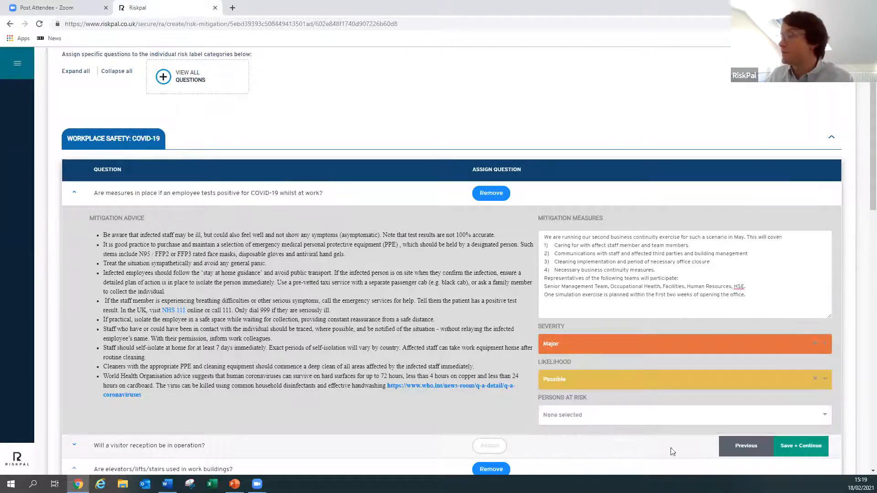
- Set its persons at risk to Project Team Member and Other, specifying Other as "All staff and third parties"
left_click(606, 416)
left_click(593, 440)
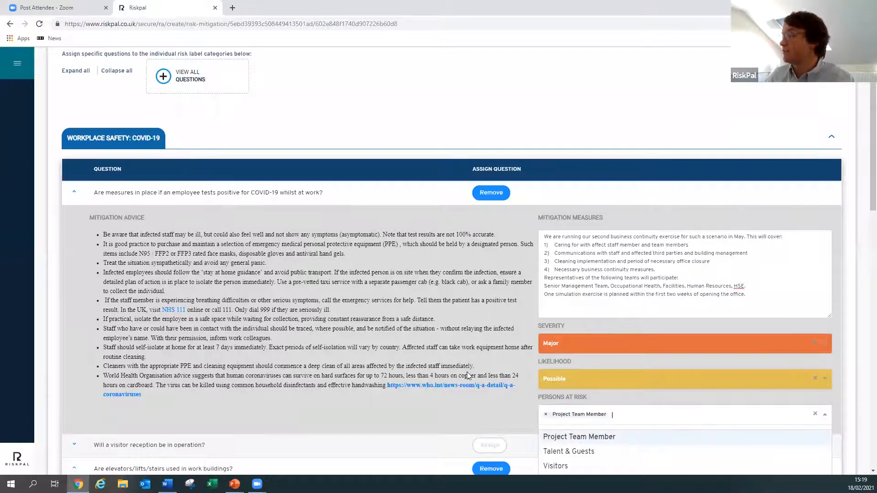
scroll(589, 452, "down", 2)
left_click(568, 434)
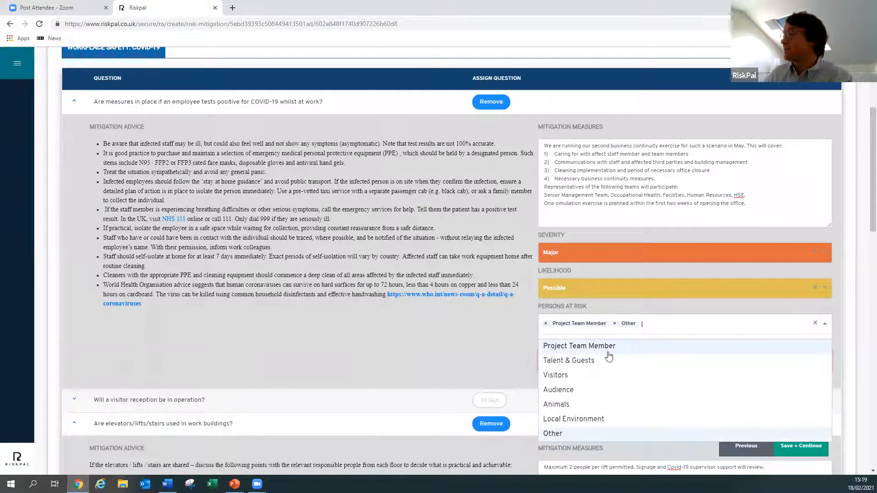
left_click(443, 359)
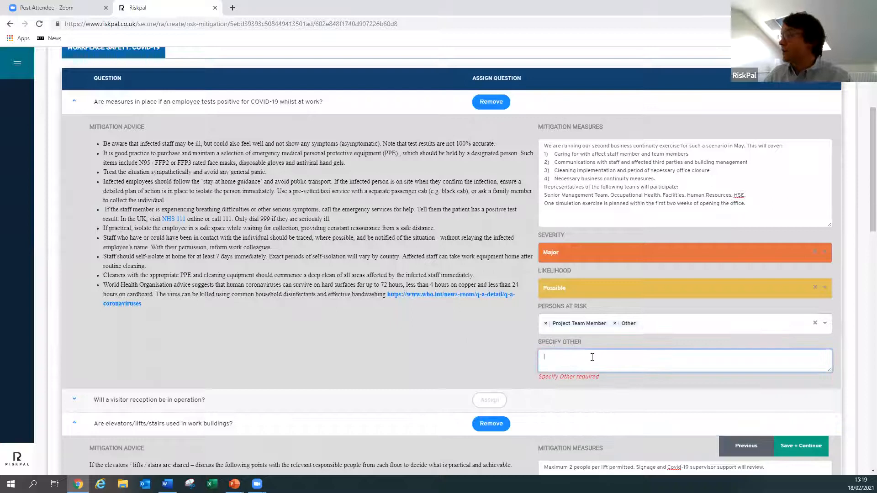
type("All staff and third parties")
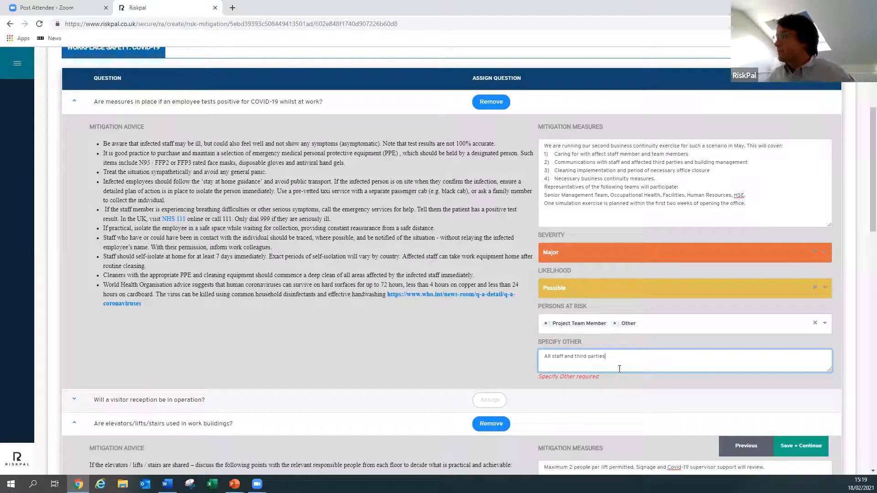
- Assign the additional question "Will post and other deliveries be received at the building?" from the Workplace Safety: COVID-19 question list
scroll(479, 310, "down", 12)
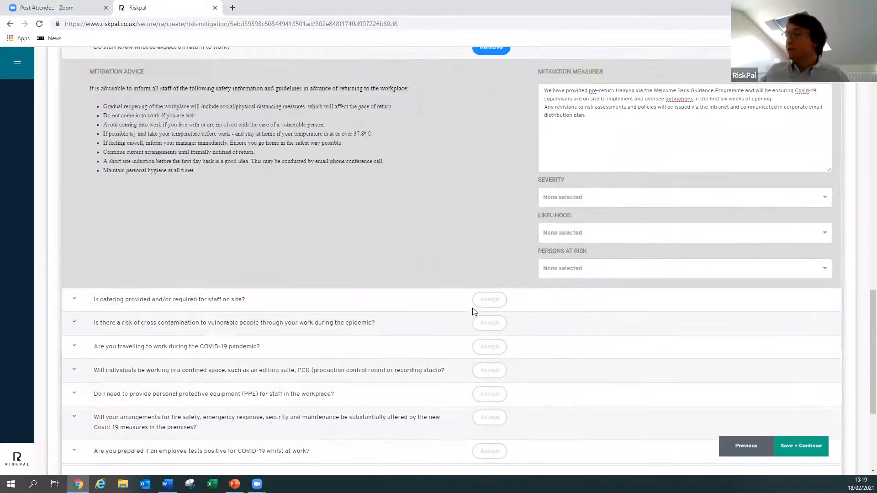
scroll(473, 311, "down", 4)
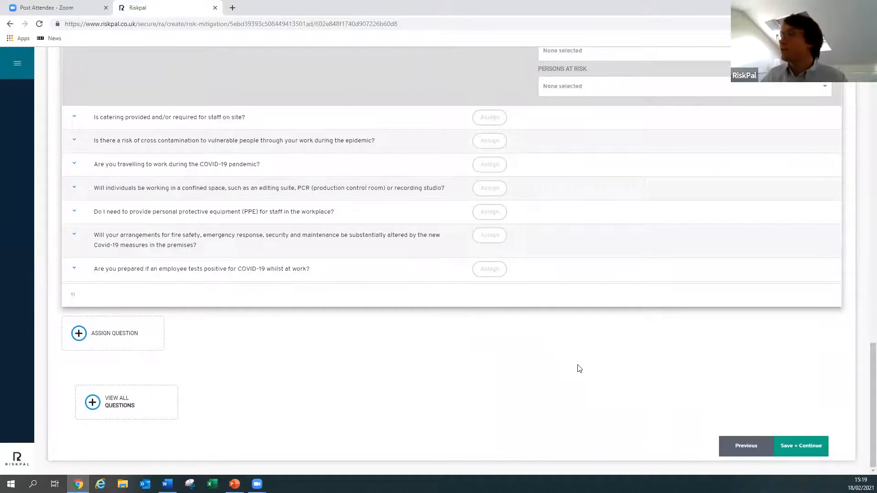
scroll(578, 367, "up", 1)
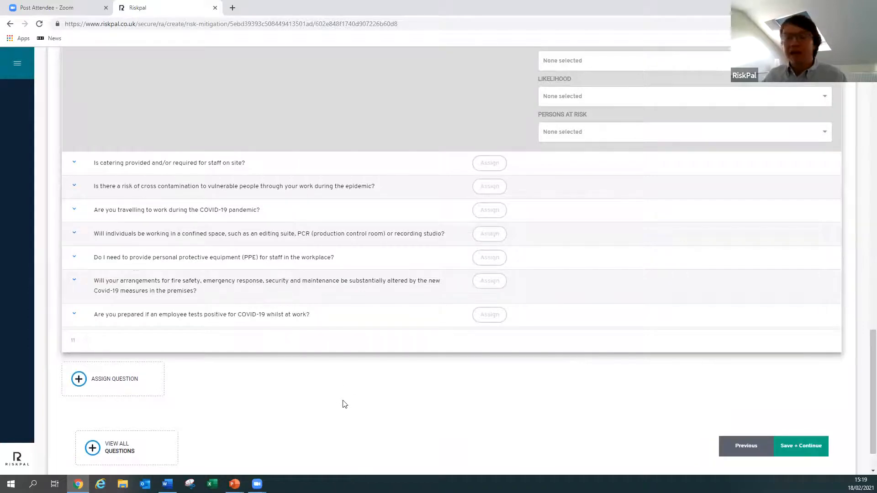
scroll(446, 397, "up", 1)
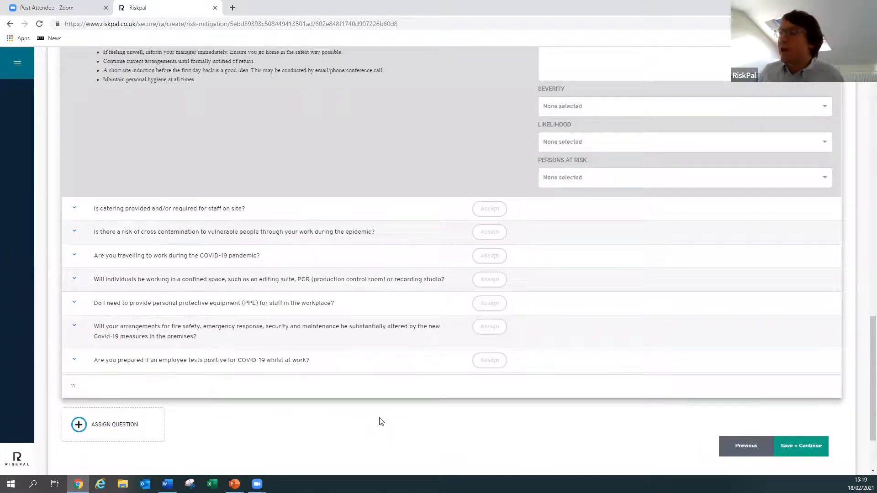
scroll(403, 352, "up", 4)
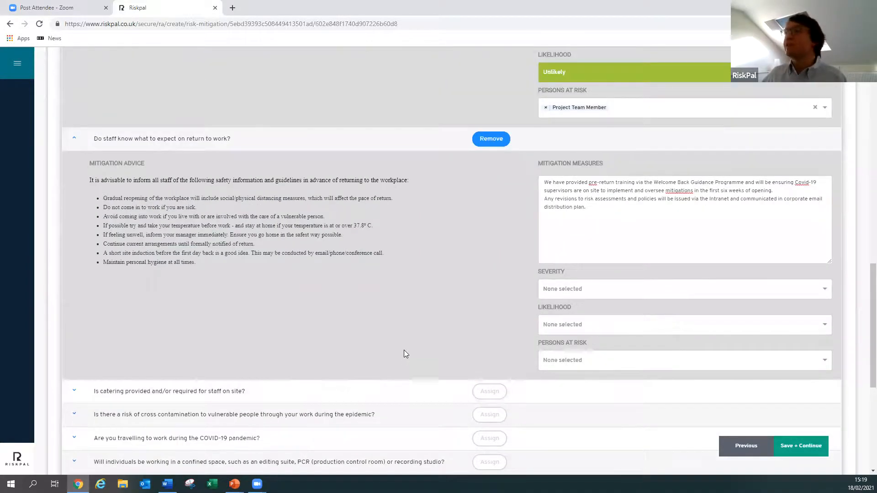
scroll(404, 354, "down", 2)
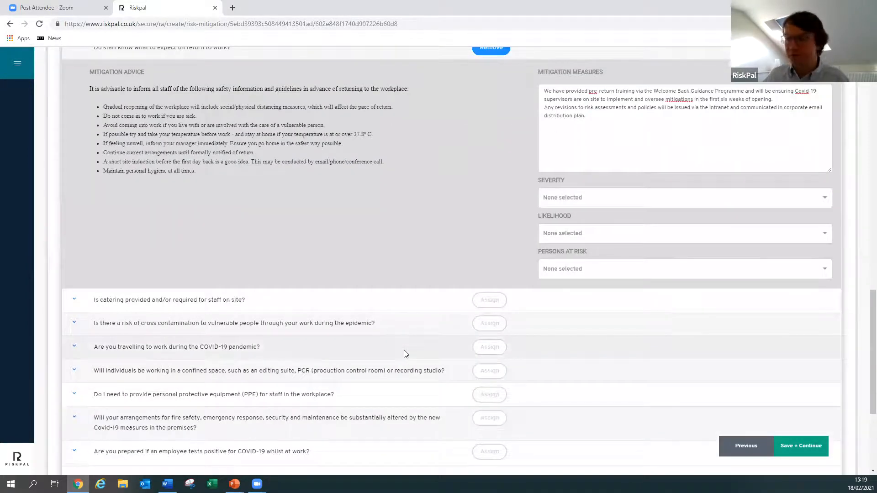
scroll(395, 352, "down", 3)
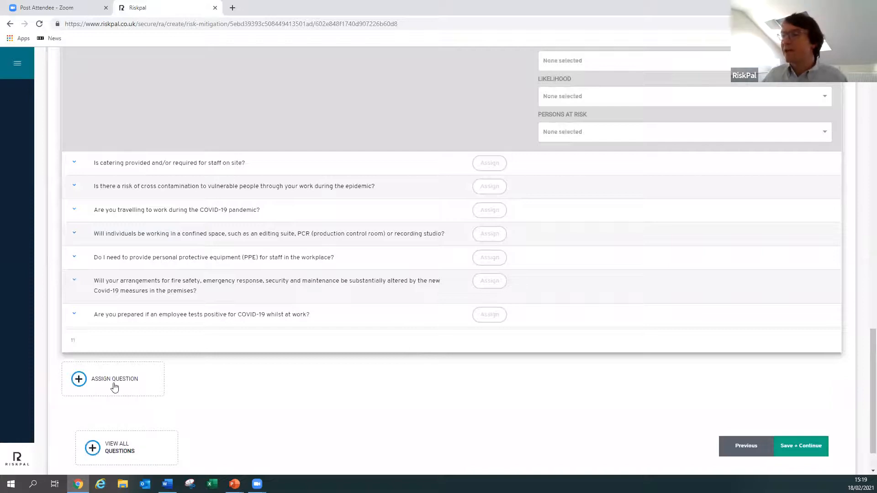
left_click(114, 387)
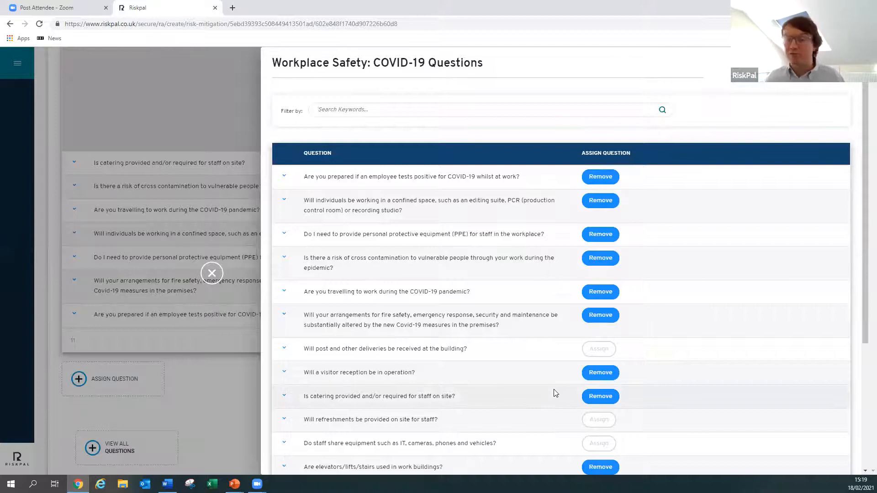
scroll(781, 325, "down", 1)
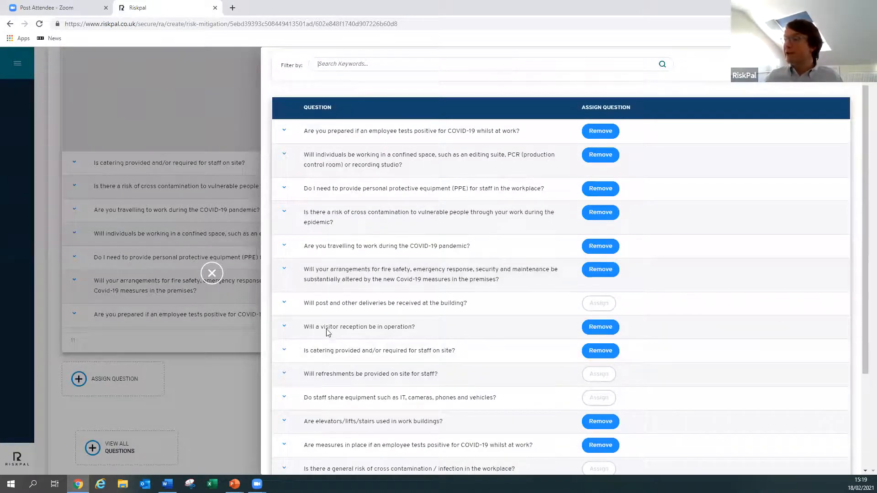
left_click(284, 304)
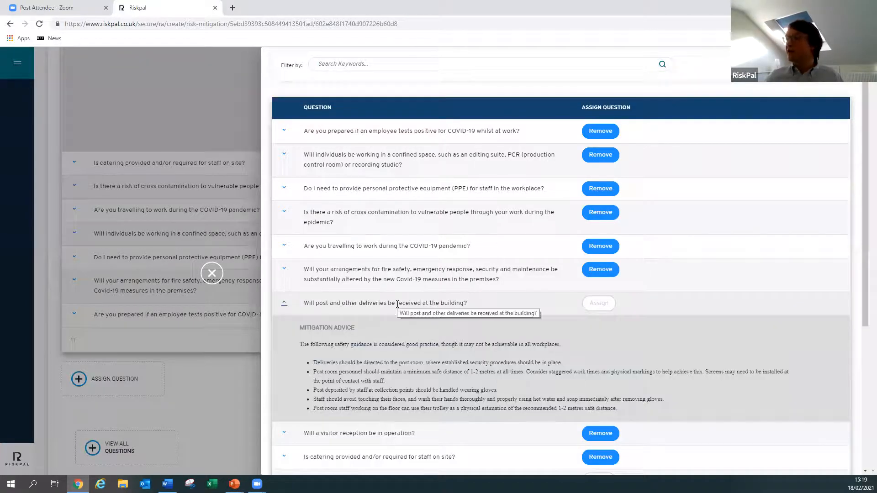
left_click(597, 311)
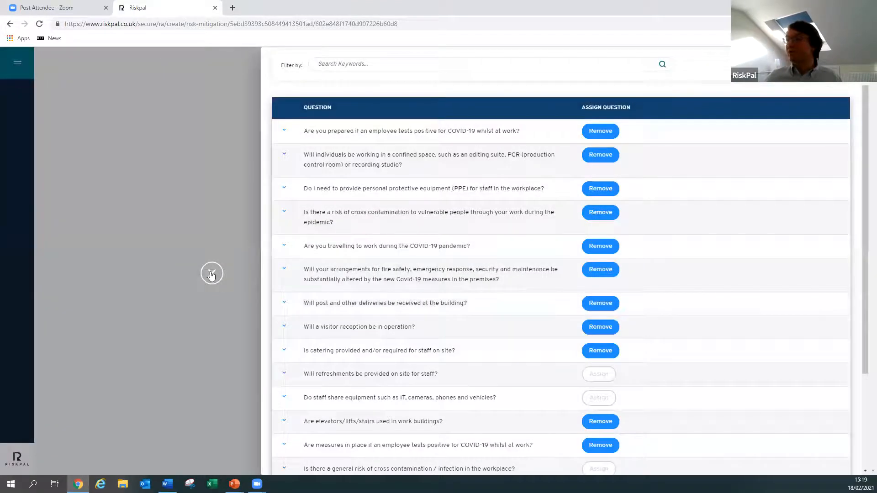
- Close the full question list, then save the assigned questions and continue to the assessment's other details
left_click(211, 273)
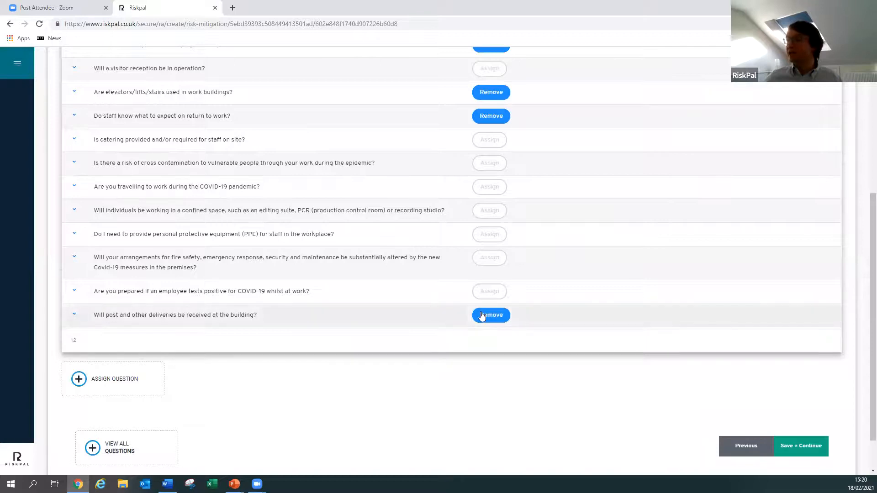
scroll(508, 442, "up", 3)
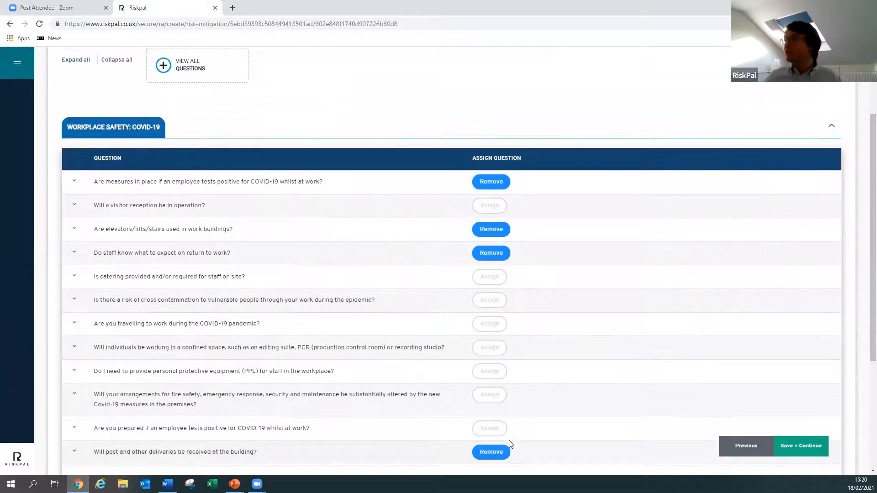
scroll(510, 444, "down", 3)
left_click(808, 447)
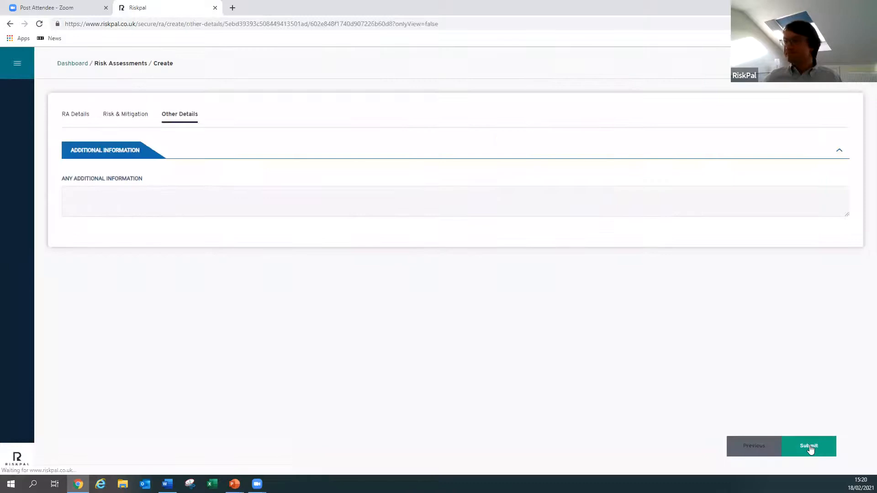
- Enter "This will be published once approved in May" as the assessment's additional information
left_click(217, 203)
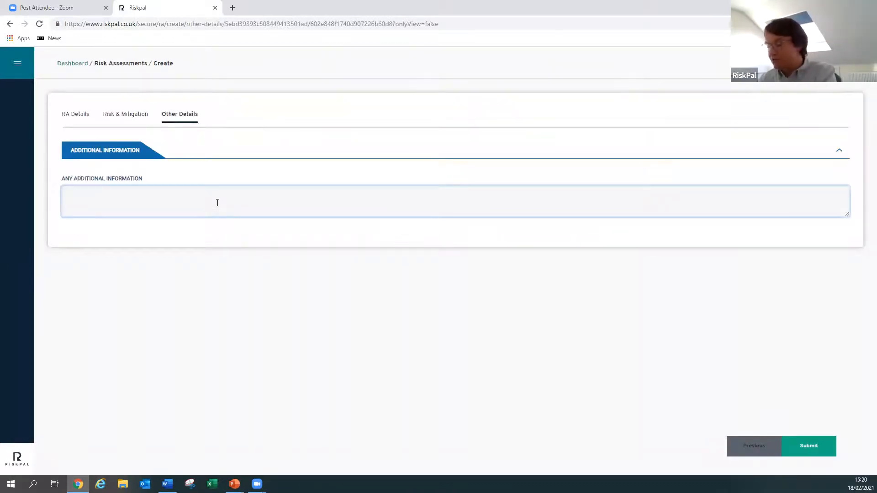
type("This will be published ")
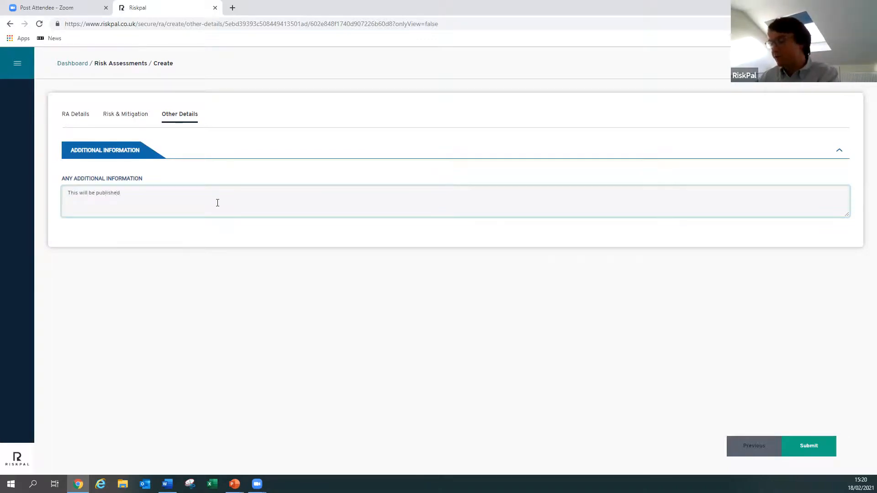
type("once approve")
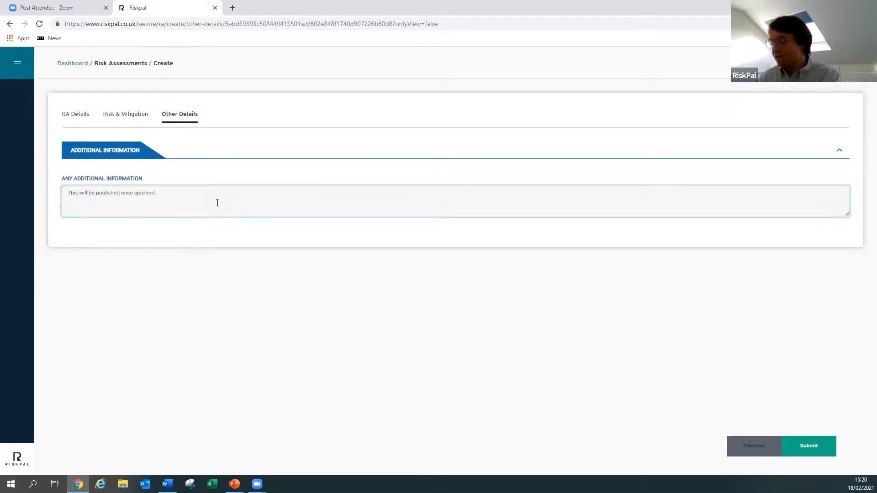
type("d in Mjay")
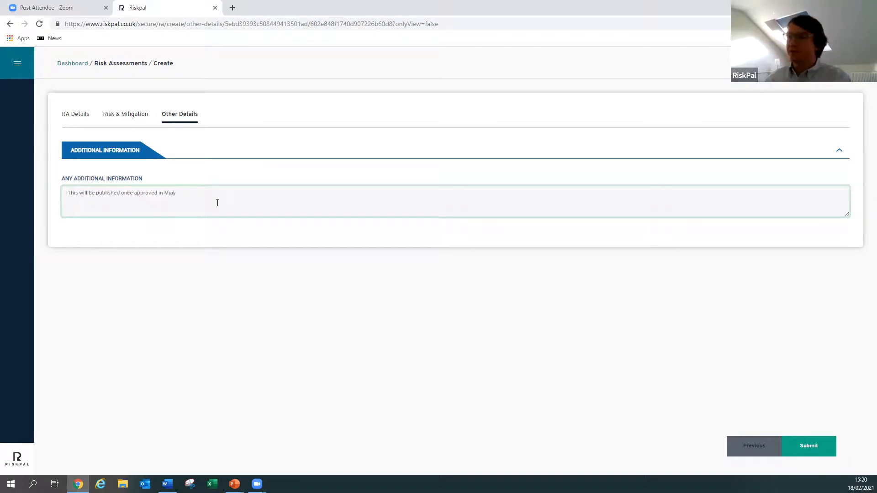
key("BackSpace")
key("BackSpace")
key("BackSpace")
type("ay")
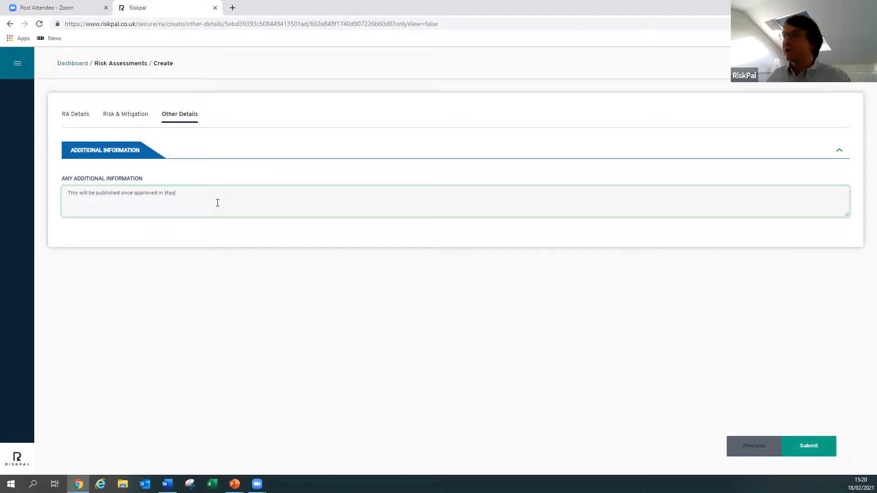
- Submit the completed risk assessment to the approving manager and confirm the submission
left_click(805, 448)
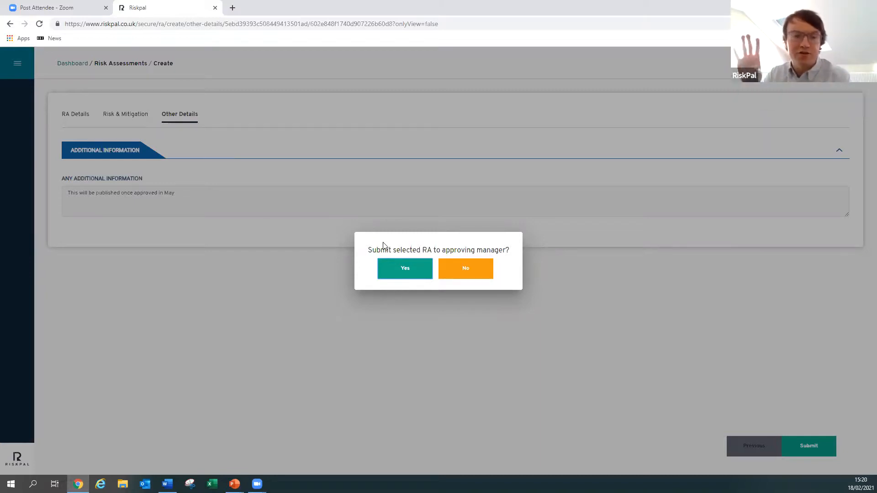
left_click(401, 272)
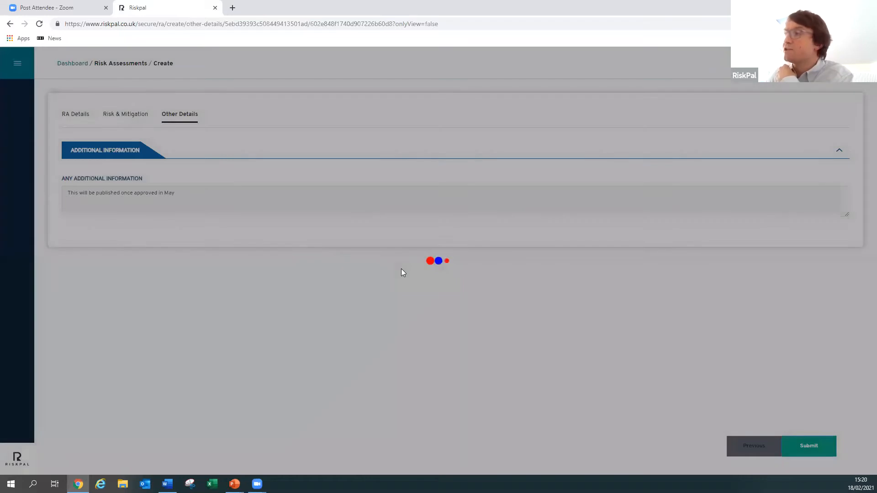